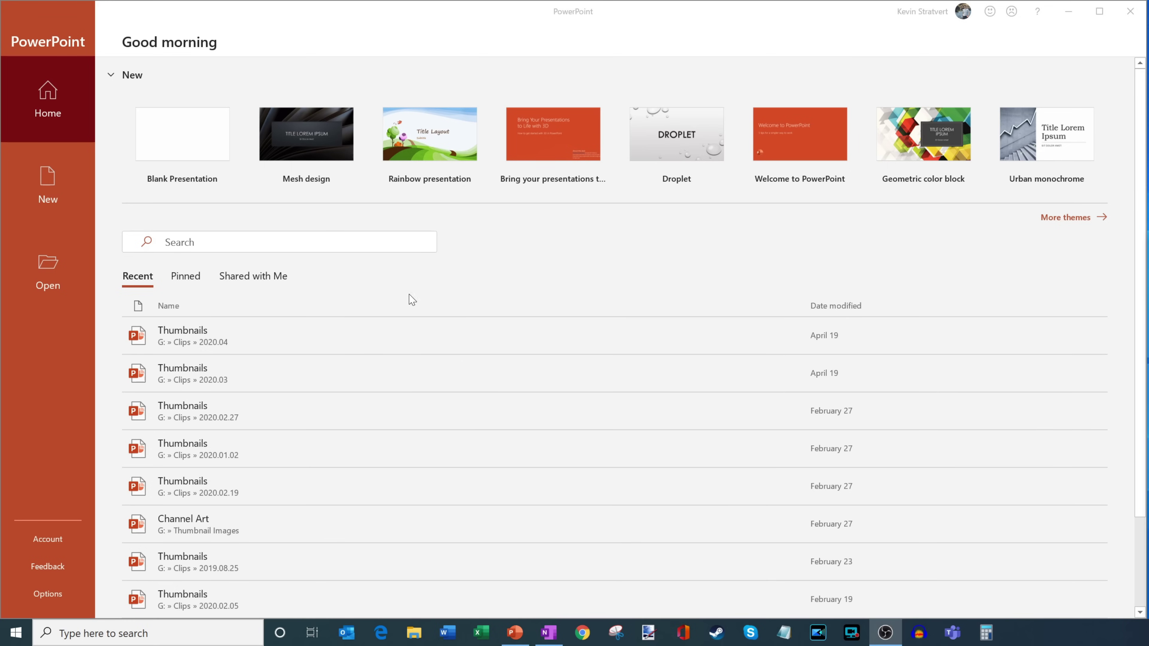
Bring PowerPoint forward and create a blank presentation, Presentation1, with the Insert ribbon showing.
left_click(193, 145)
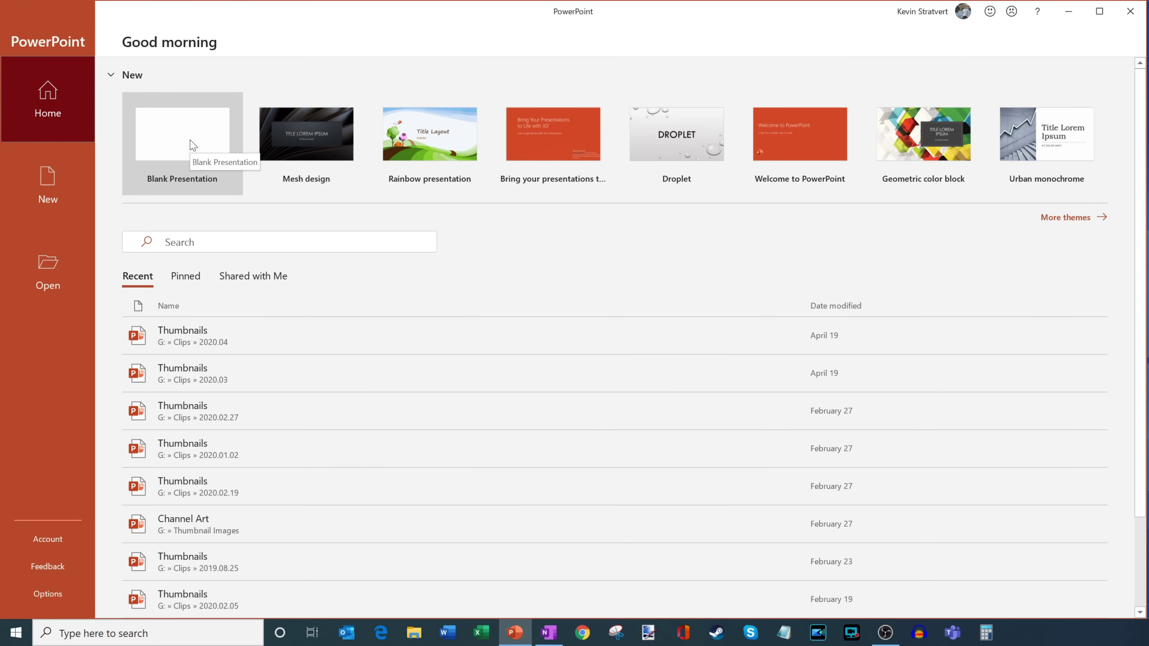
left_click(193, 145)
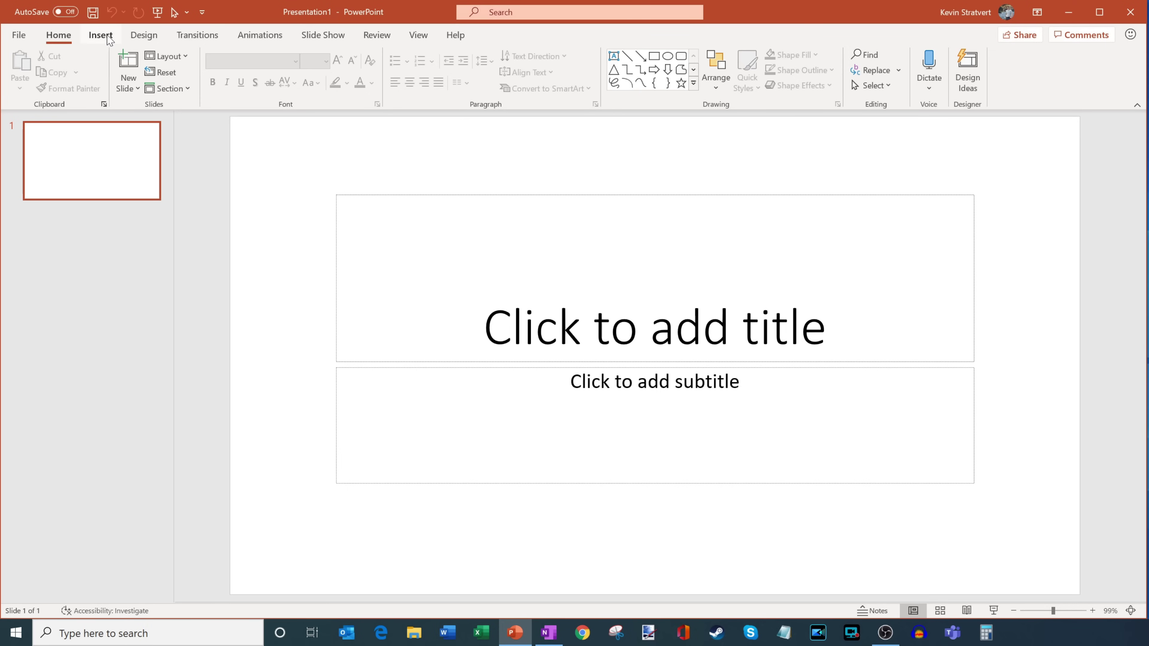
left_click(109, 43)
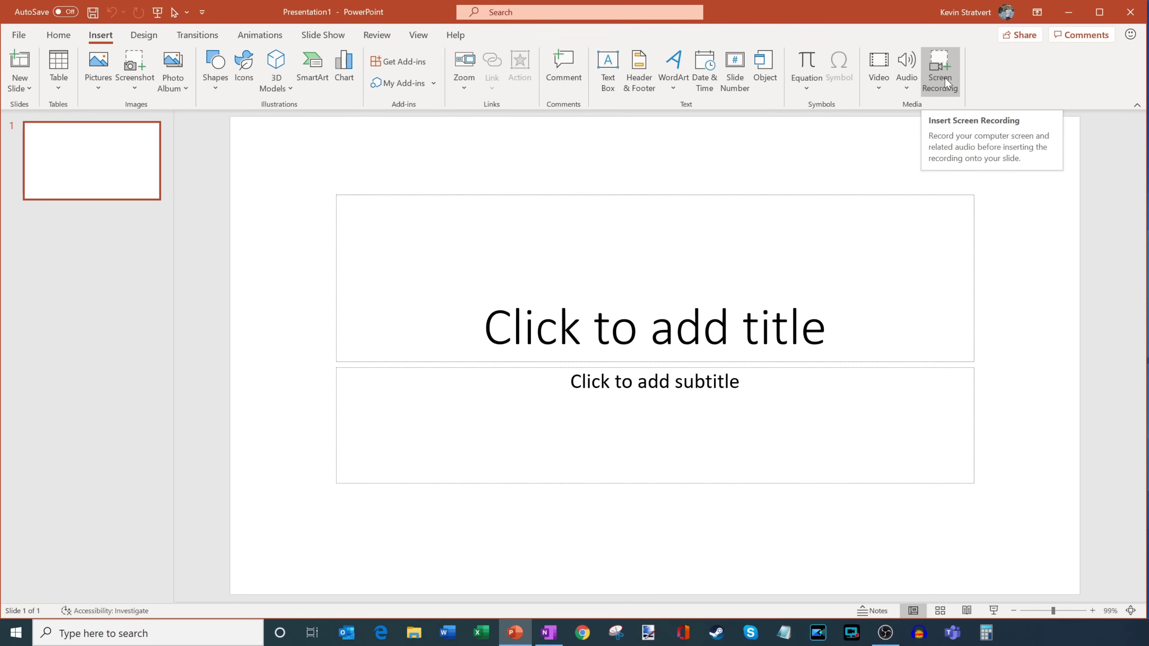
Launch Screen Recording from the Insert tab's Media group.
left_click(946, 83)
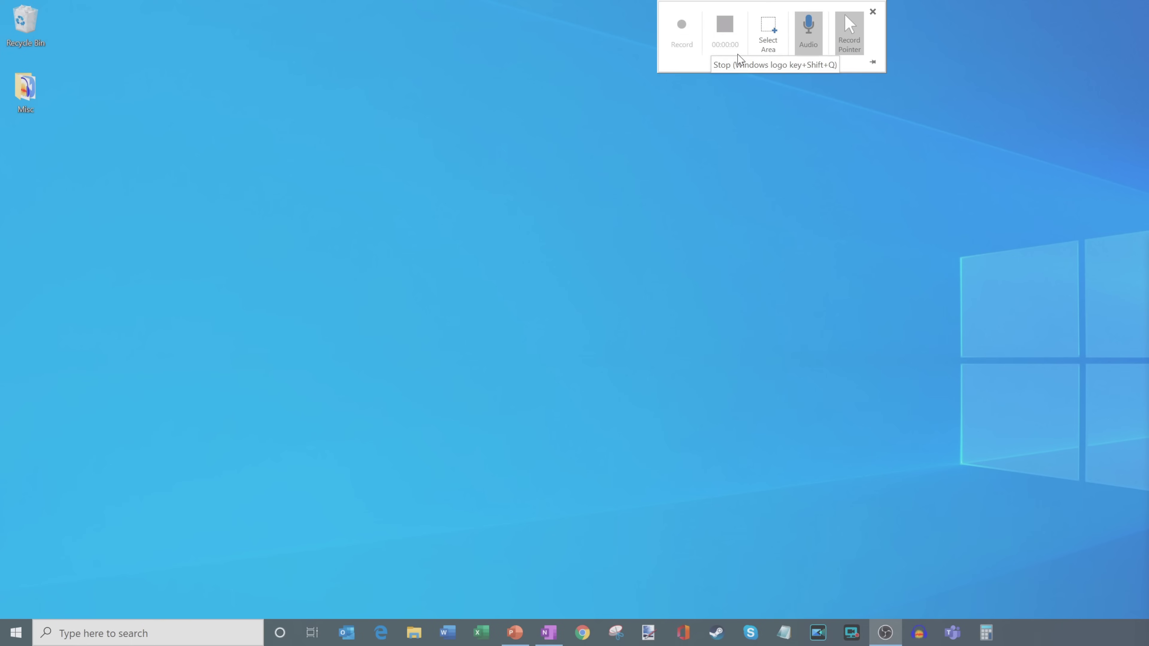
Redraw the recording area until it spans the whole screen down to the taskbar.
left_click(772, 40)
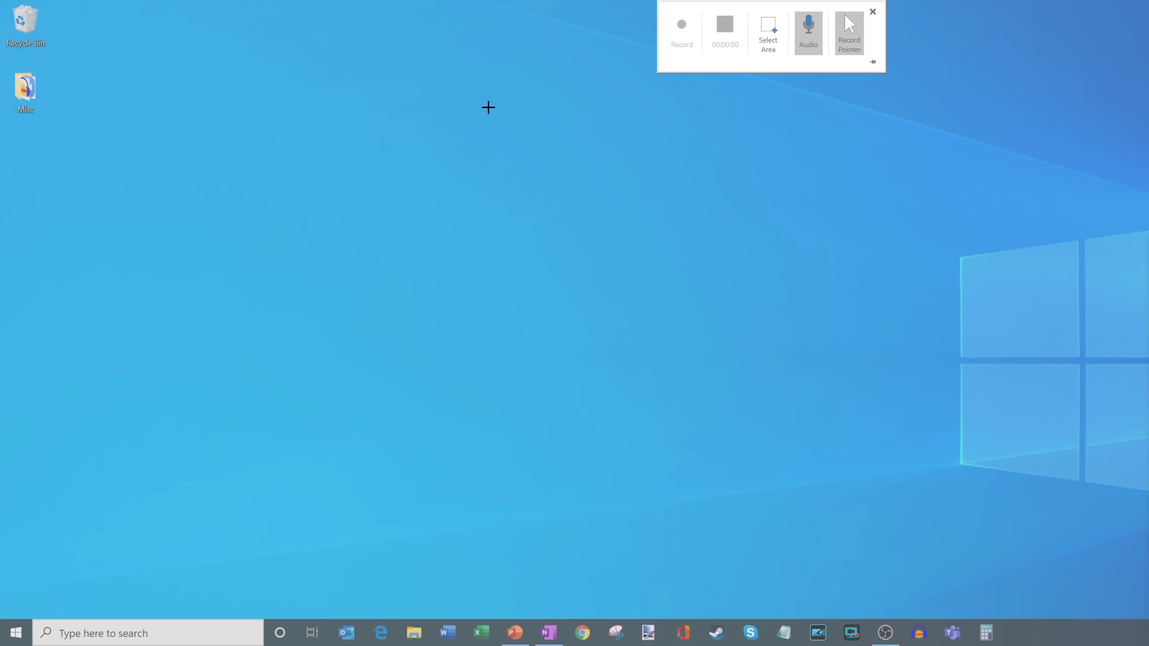
left_click_drag(146, 96, 833, 414)
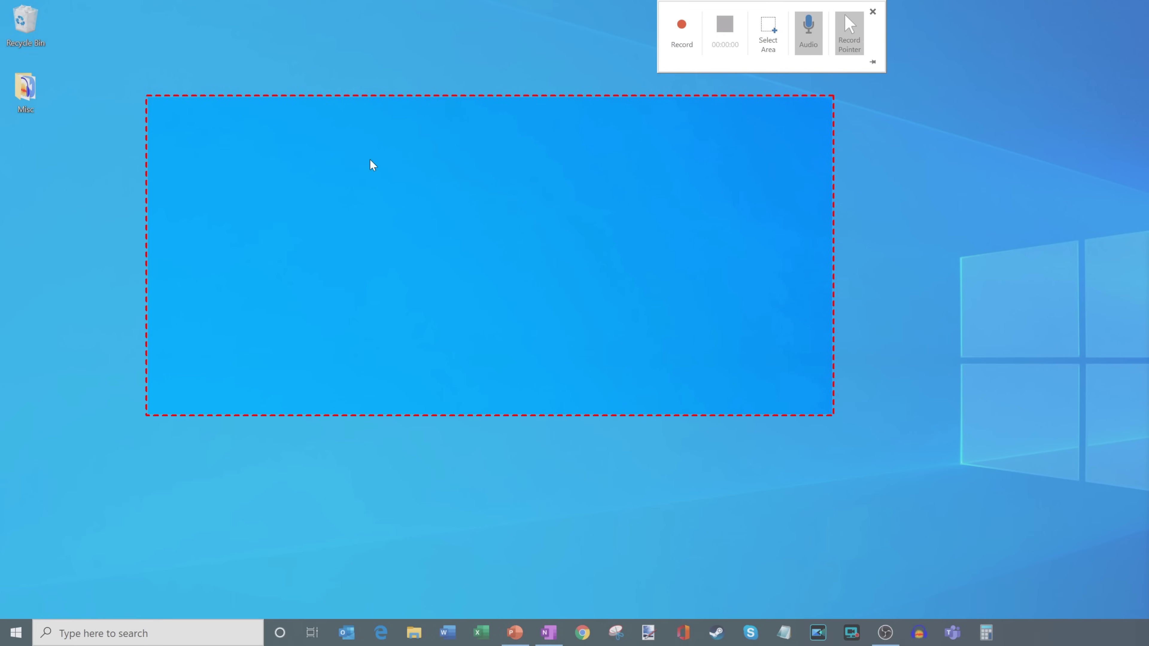
left_click(768, 33)
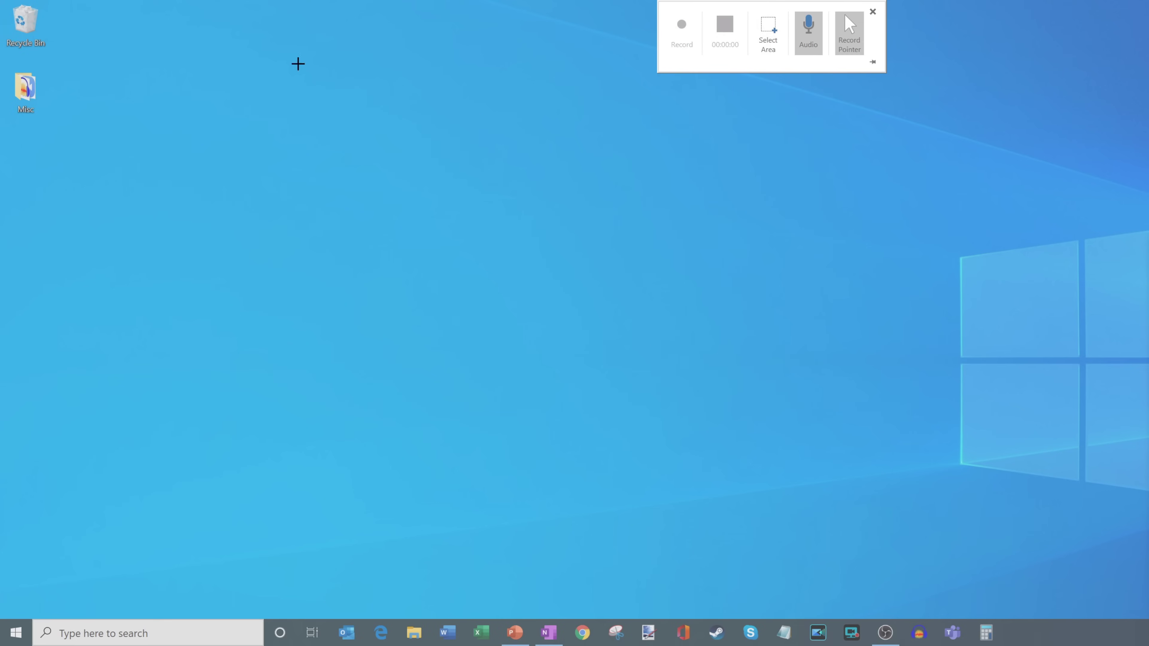
left_click_drag(1, 1, 987, 641)
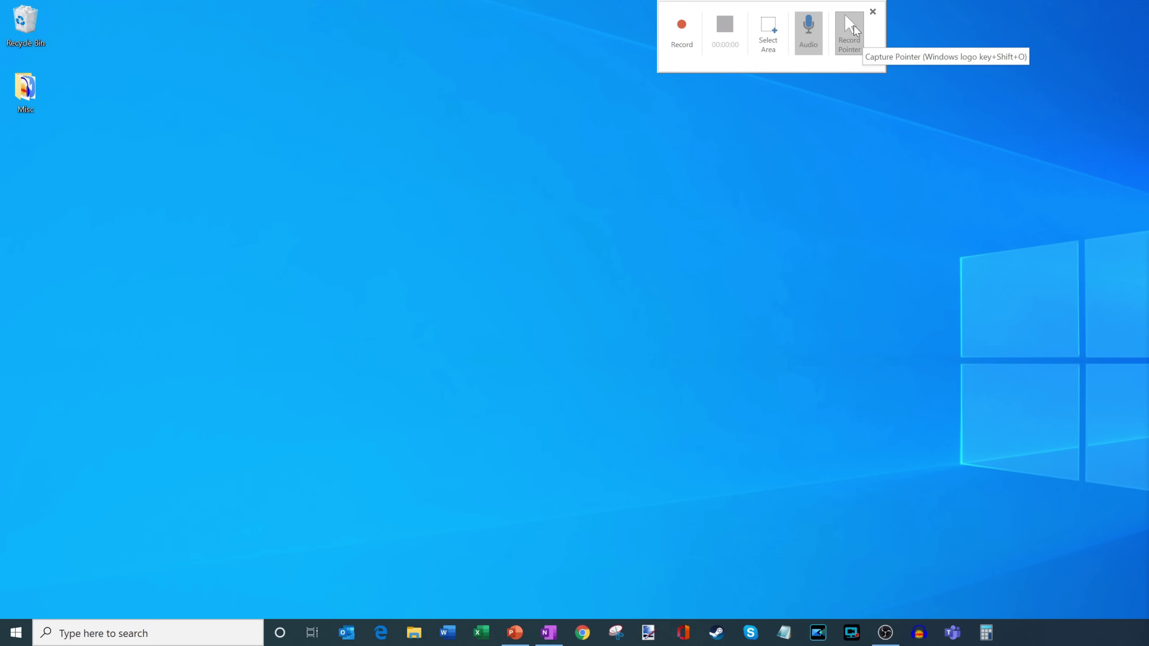
left_click(764, 32)
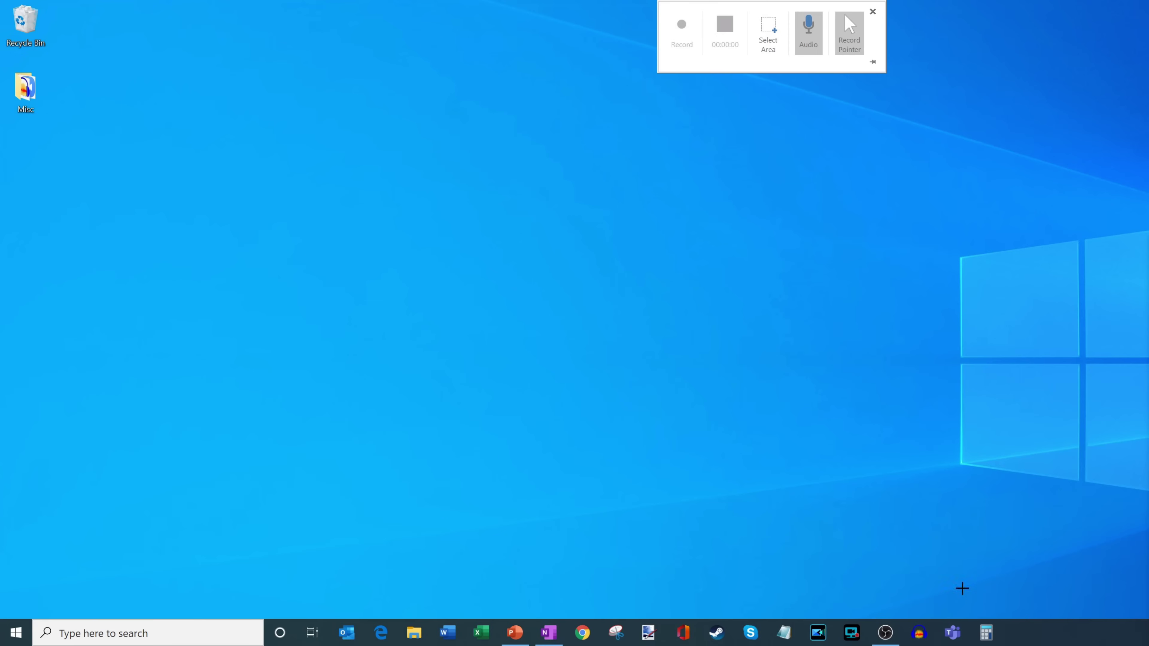
left_click_drag(962, 588, 1148, 620)
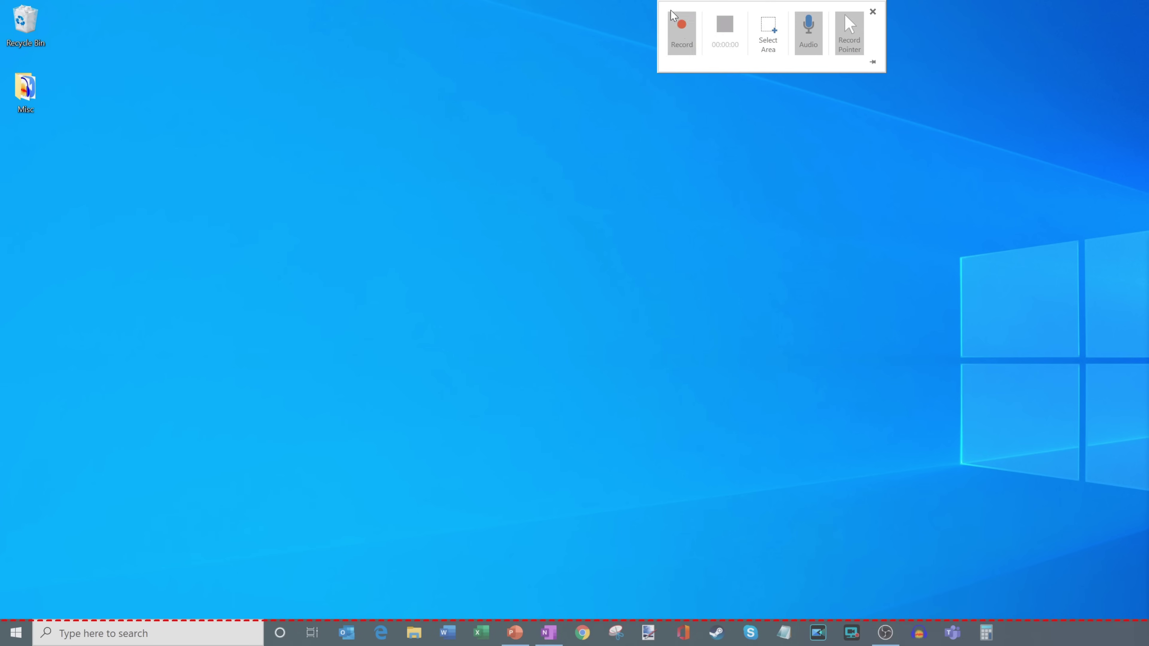
Start recording, then pin and unpin the recording dock so it hides from the desktop.
left_click(681, 26)
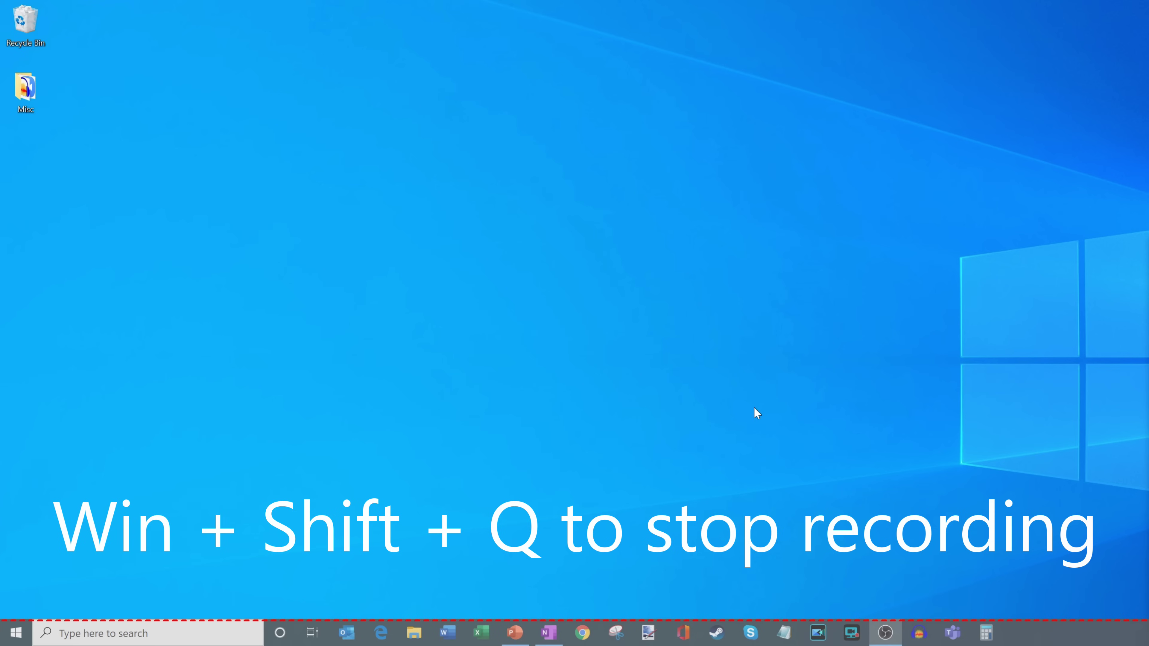
mouse_move(747, 1)
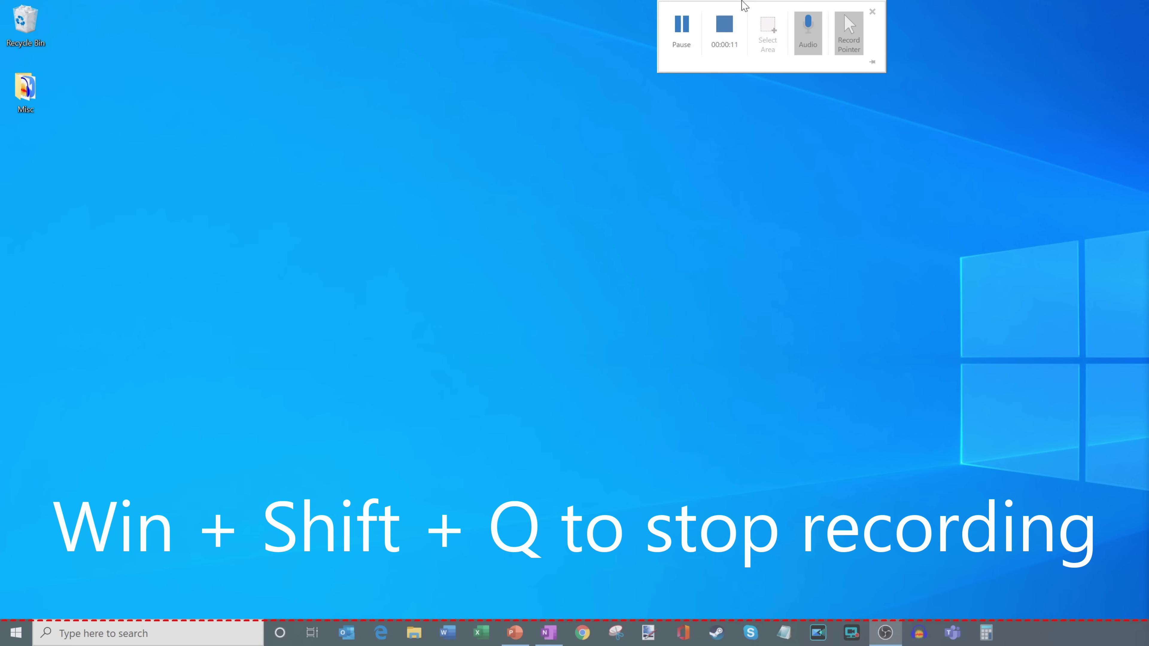
left_click(723, 28)
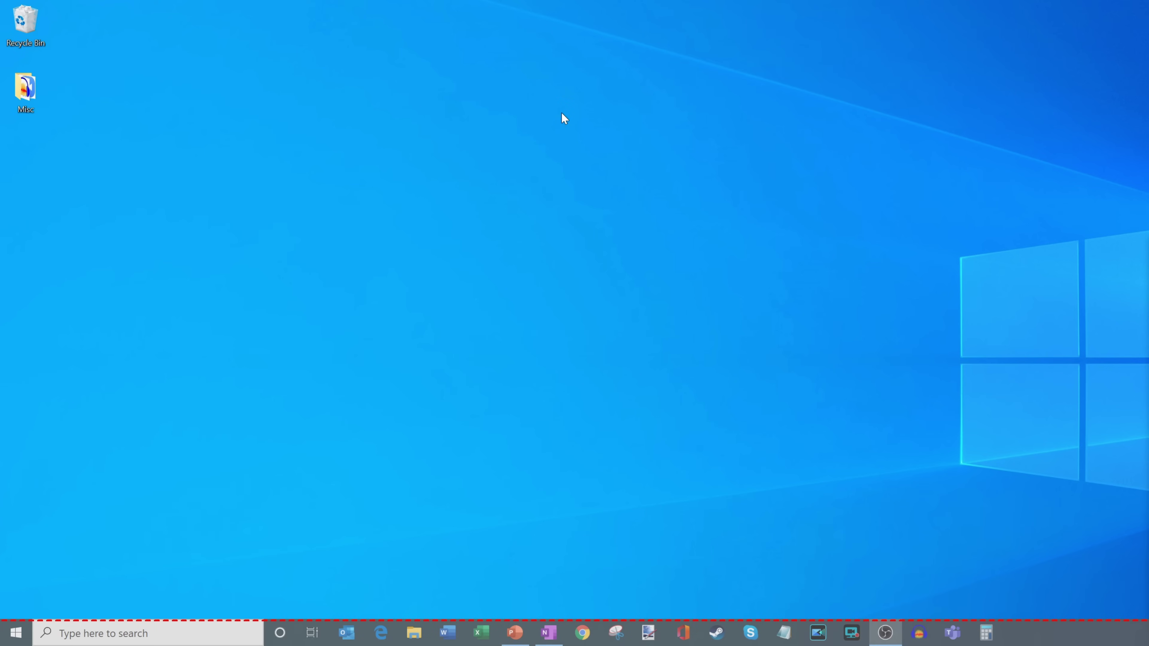
mouse_move(707, 5)
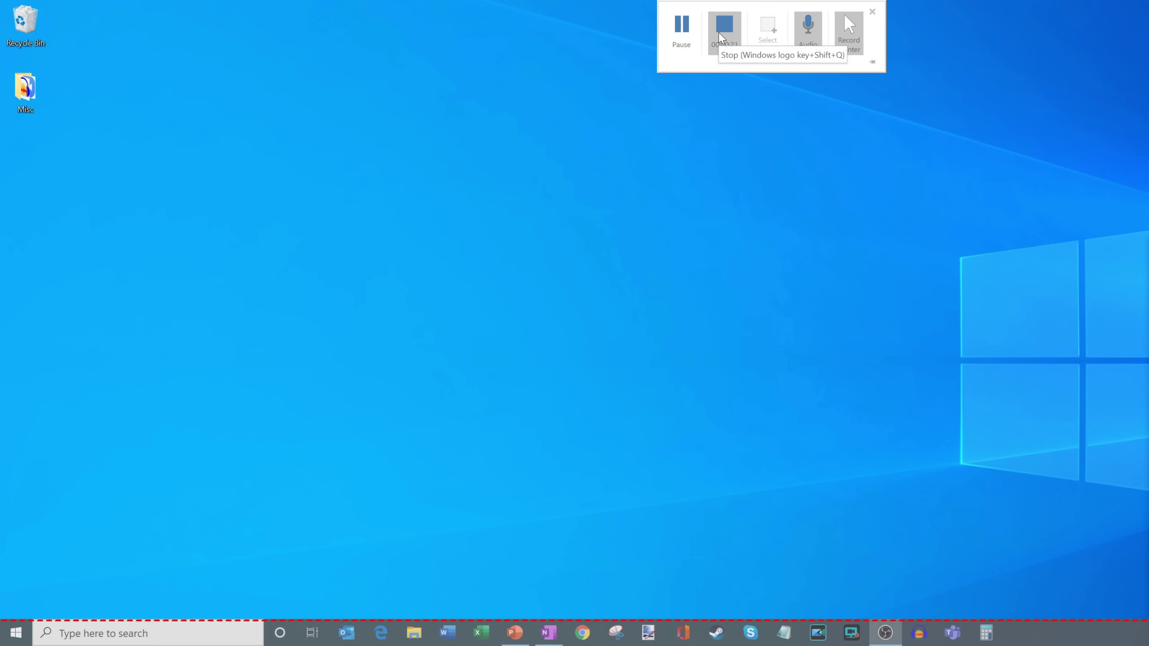
left_click(873, 63)
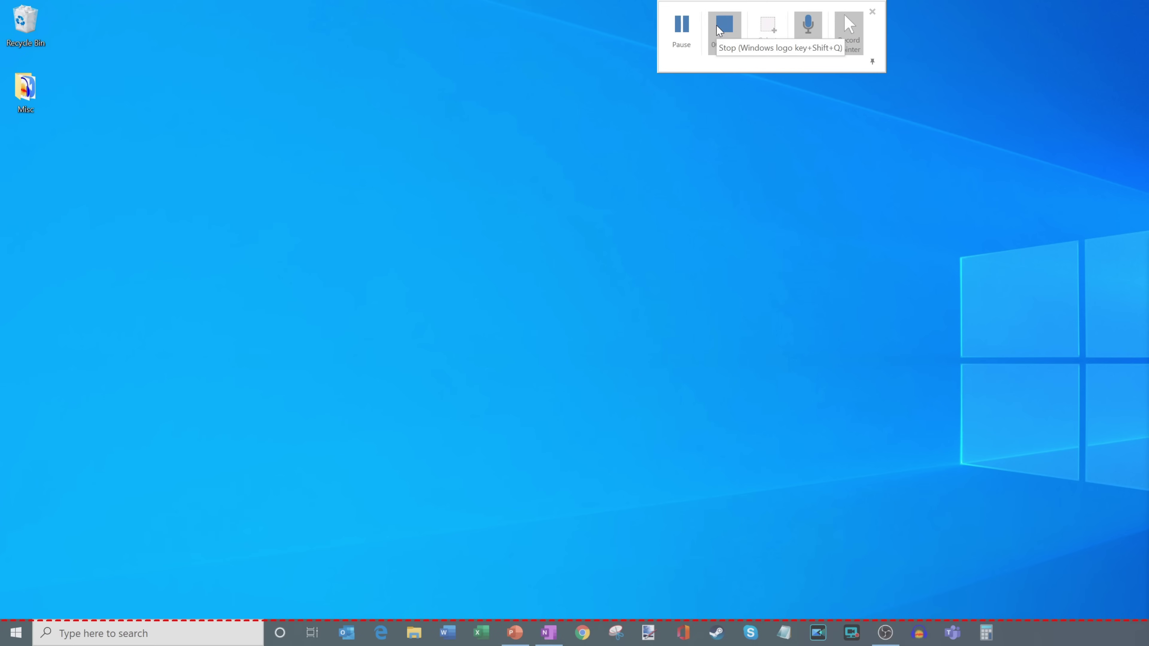
left_click(871, 59)
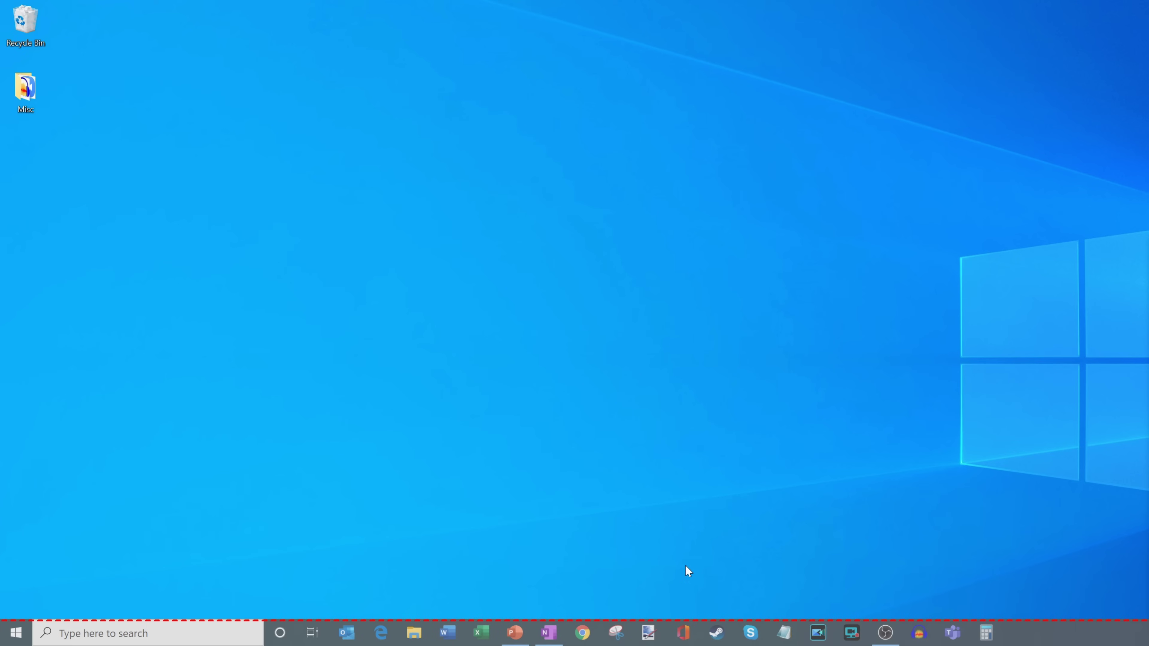
left_click(686, 633)
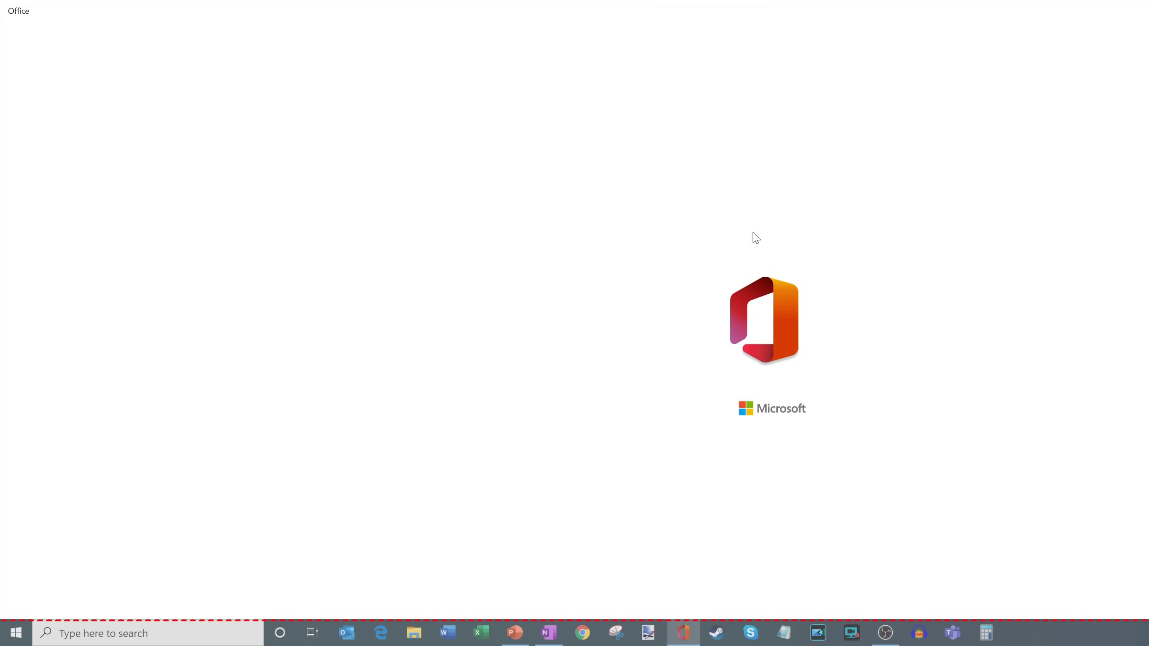
mouse_move(756, 26)
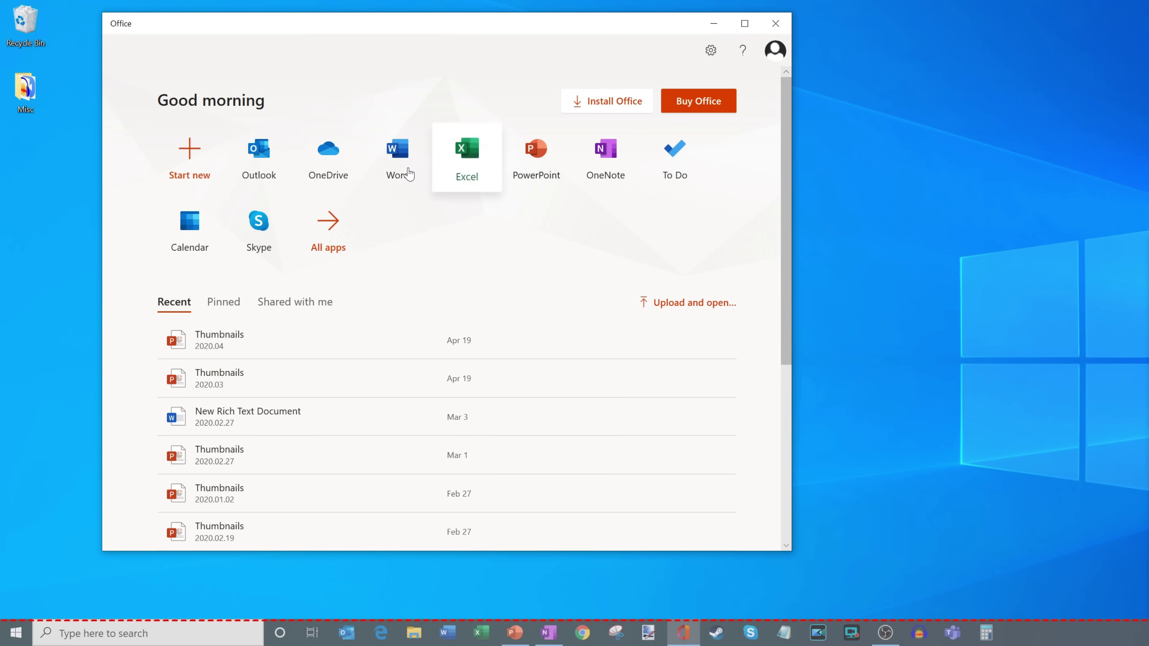
left_click(398, 154)
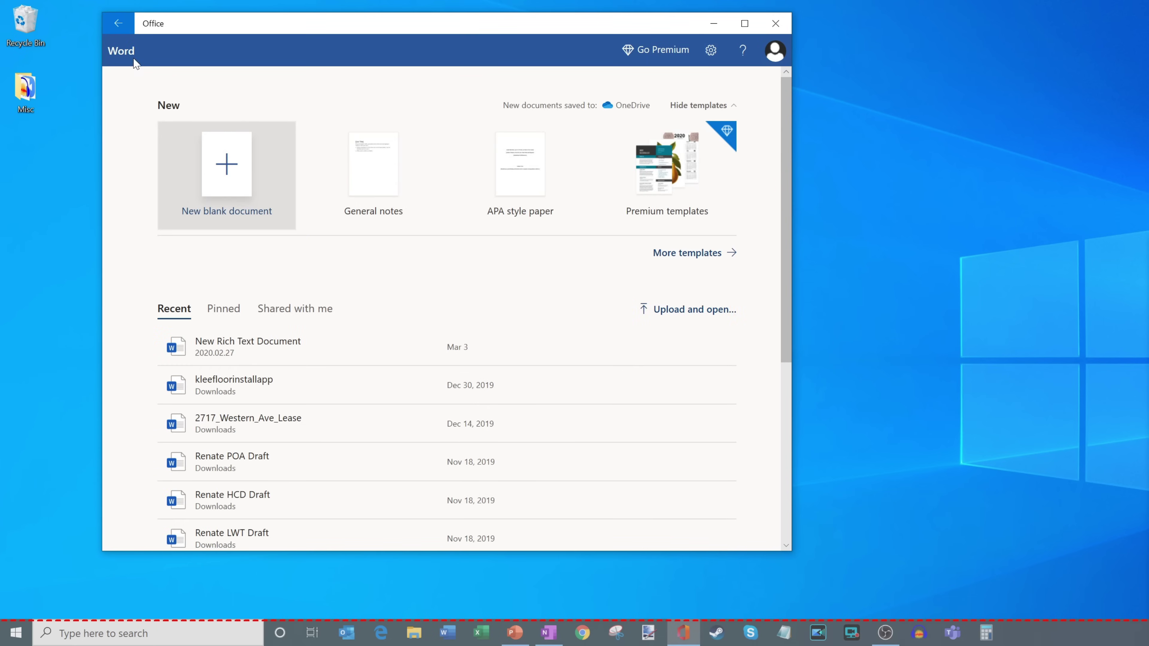
left_click(119, 25)
left_click(464, 172)
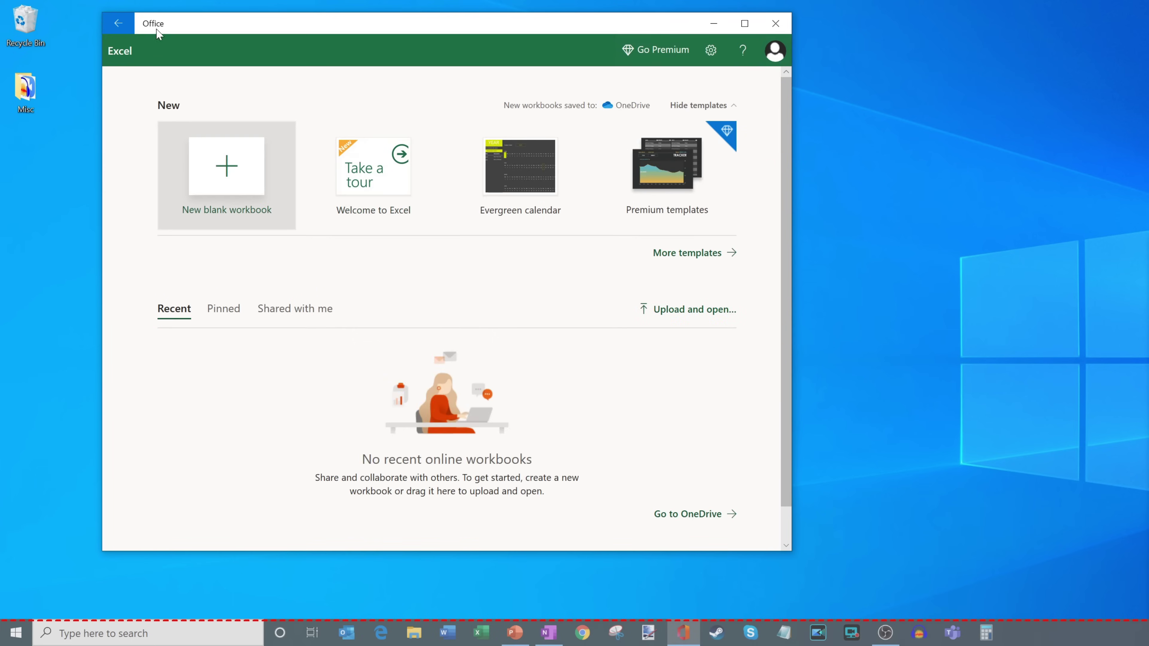
left_click(116, 23)
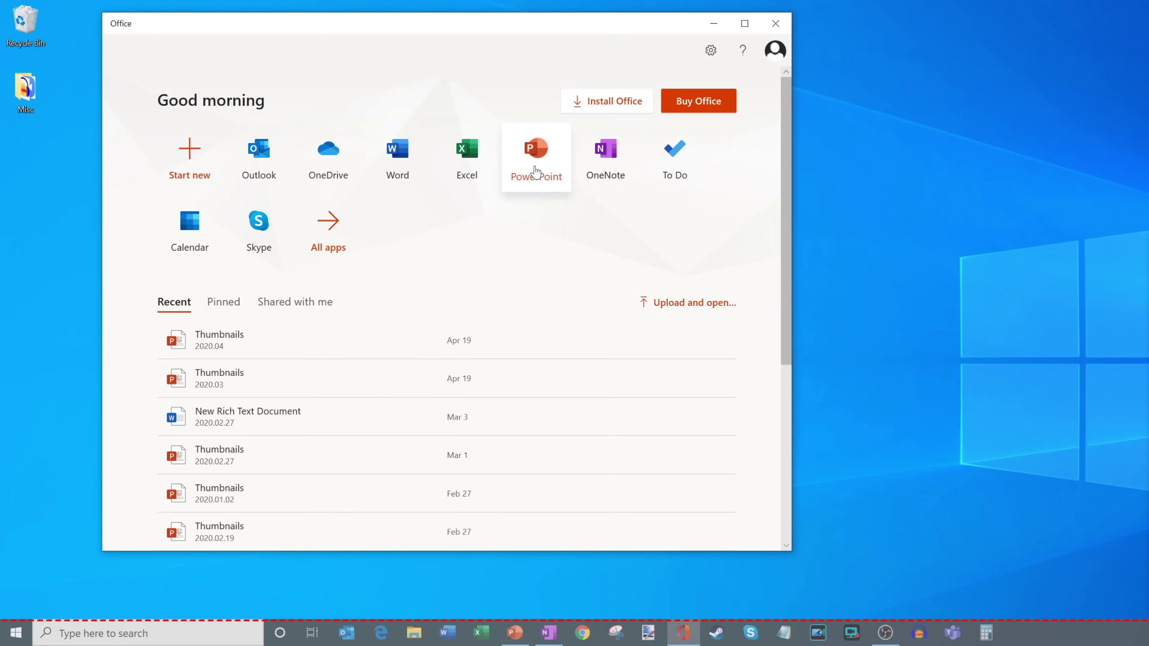
left_click(532, 169)
scroll(721, 330, "down", 5)
scroll(722, 334, "up", 5)
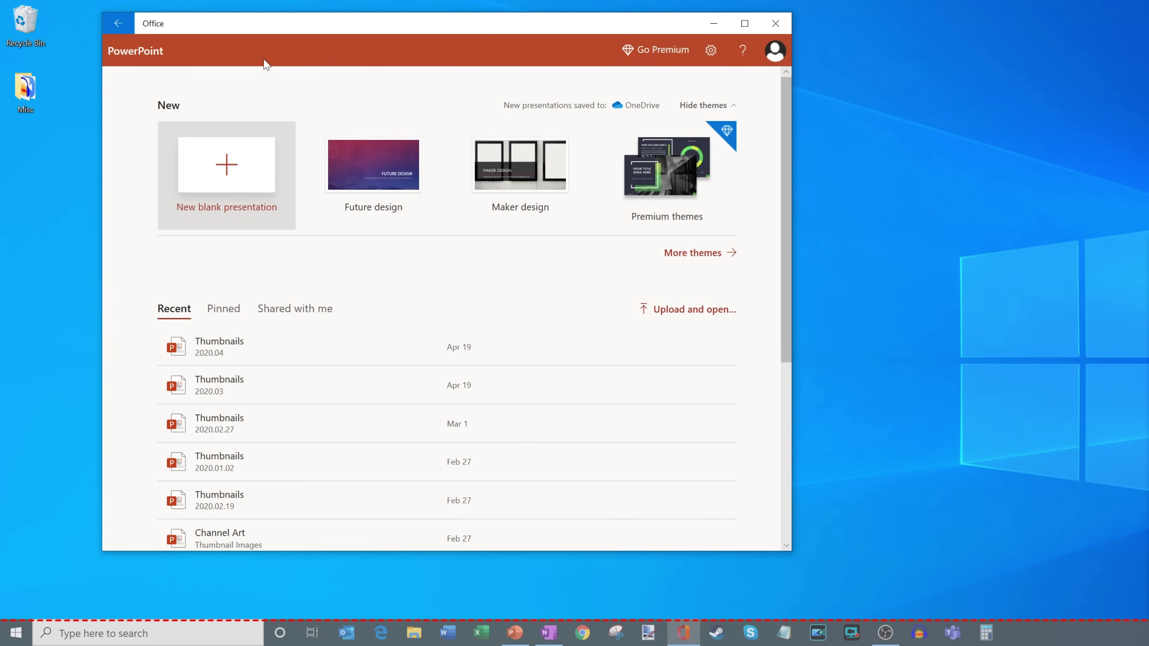
left_click(121, 32)
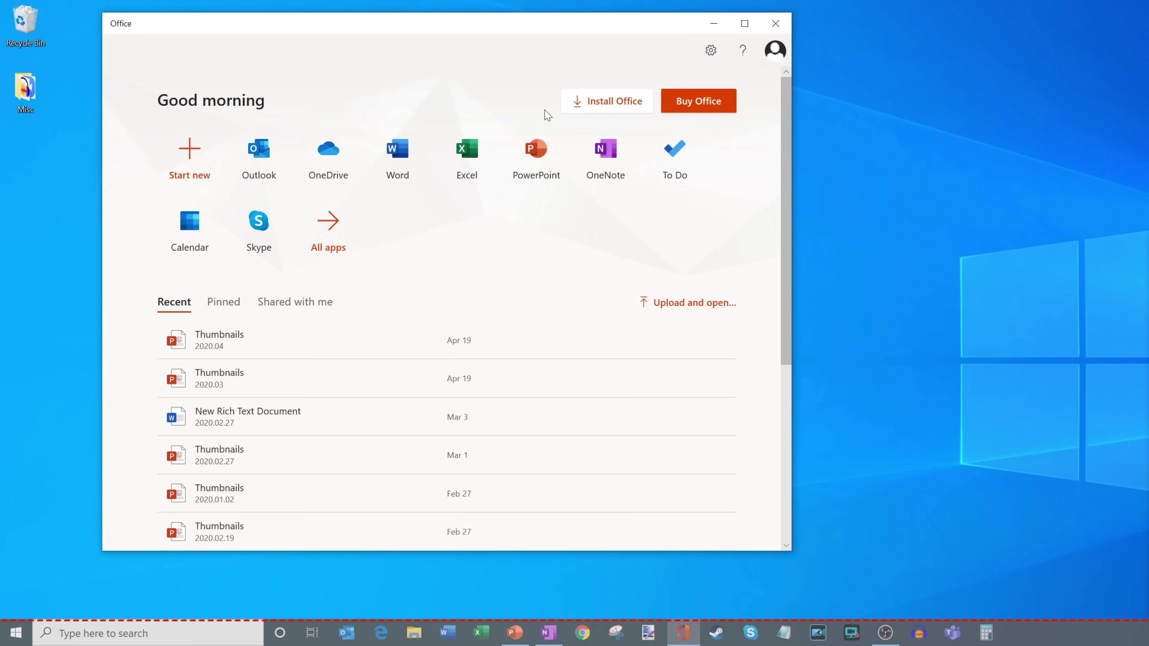
left_click(775, 24)
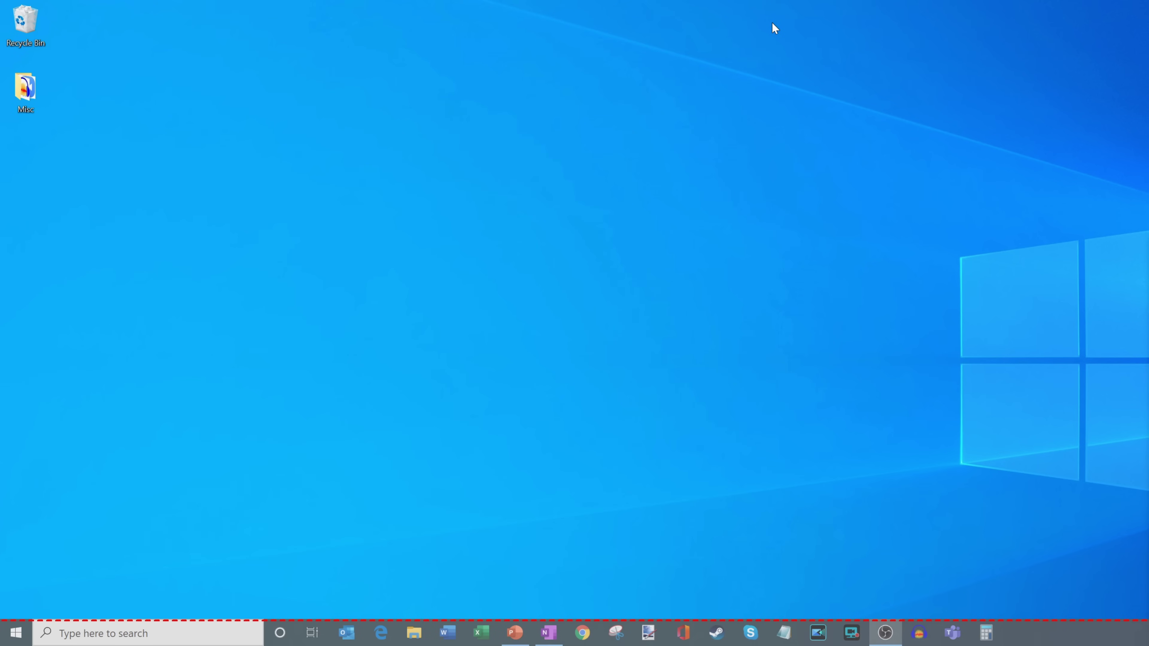
Stop recording with Win+Shift+Q and restore the PowerPoint window to nearly fill the screen.
key("super+shift+q")
left_click_drag(327, 154, 629, 23)
left_click_drag(886, 569, 1146, 619)
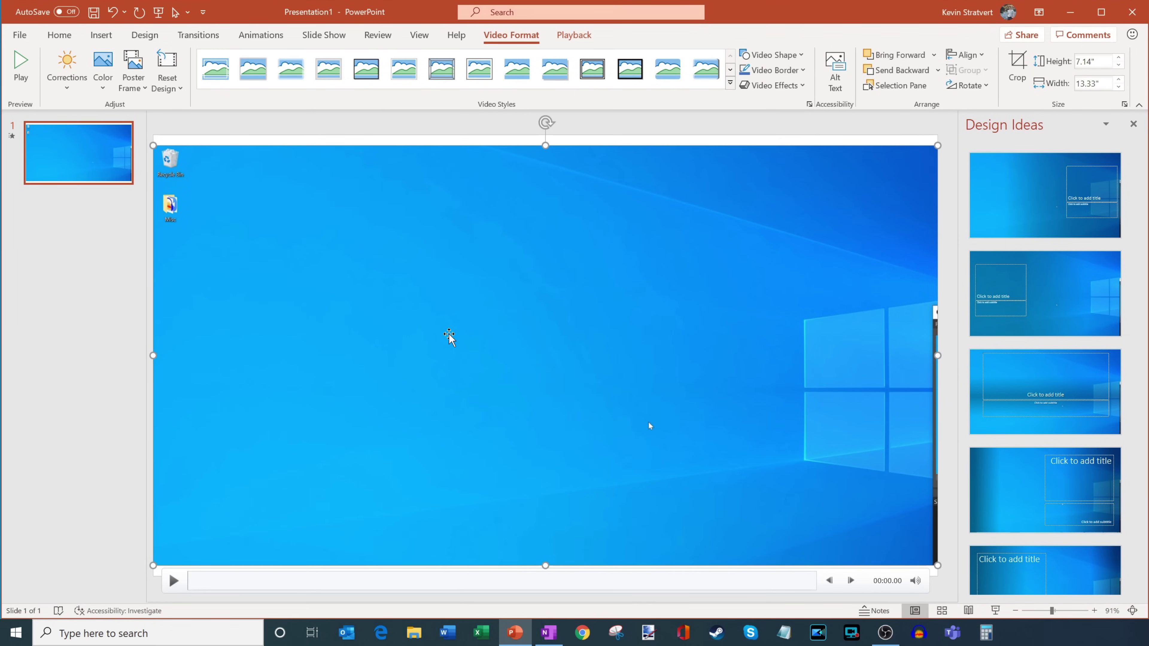
Move and enlarge the inserted video to 7.5" by 14.01" over the slide.
left_click_drag(464, 341, 468, 331)
left_click_drag(874, 525, 883, 538)
mouse_move(818, 474)
left_mouse_down()
mouse_move(797, 470)
mouse_move(809, 471)
left_mouse_up()
Play the recording, skip ahead past 00:47 to the Office window, and pause it.
left_click(233, 552)
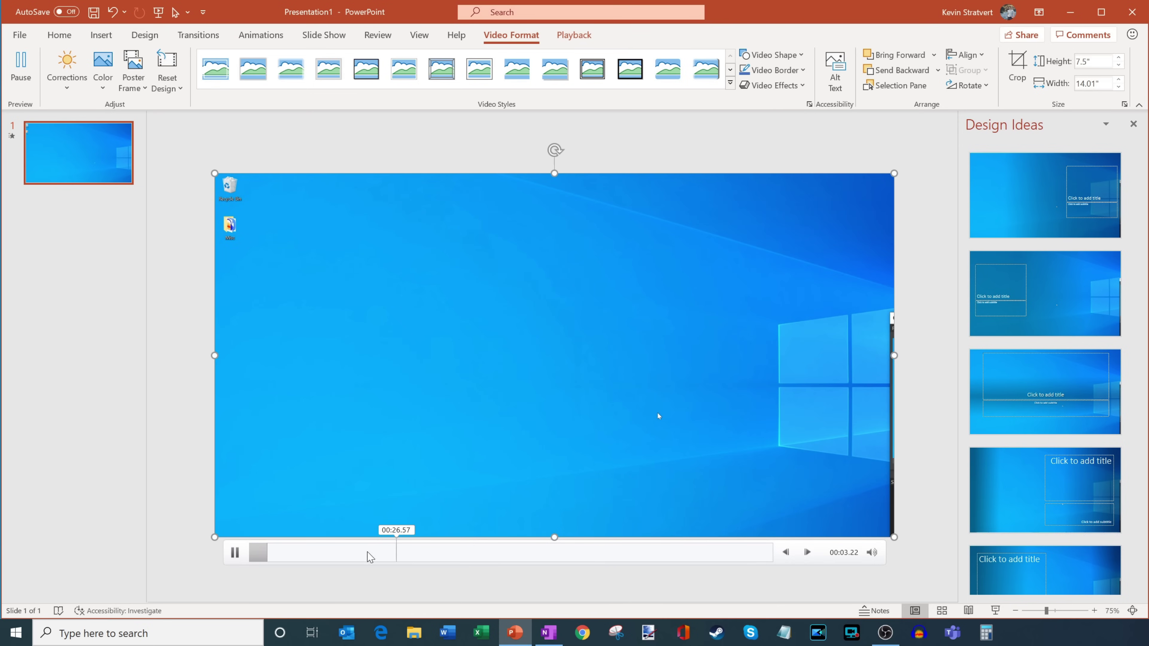
left_click(510, 553)
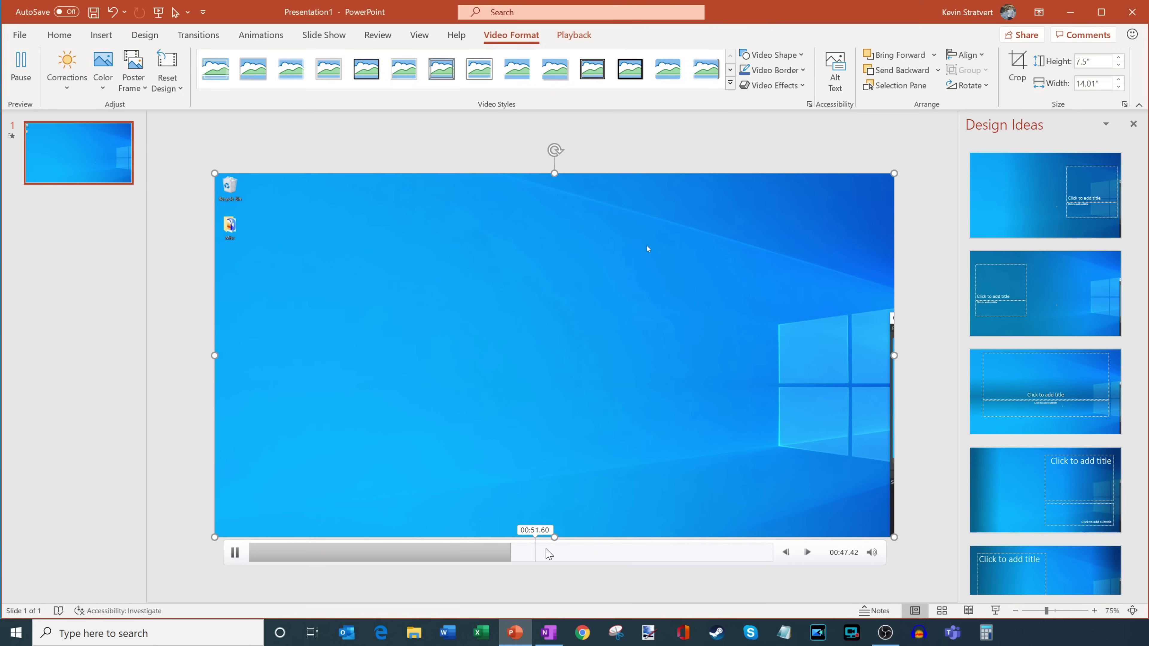
left_click(628, 553)
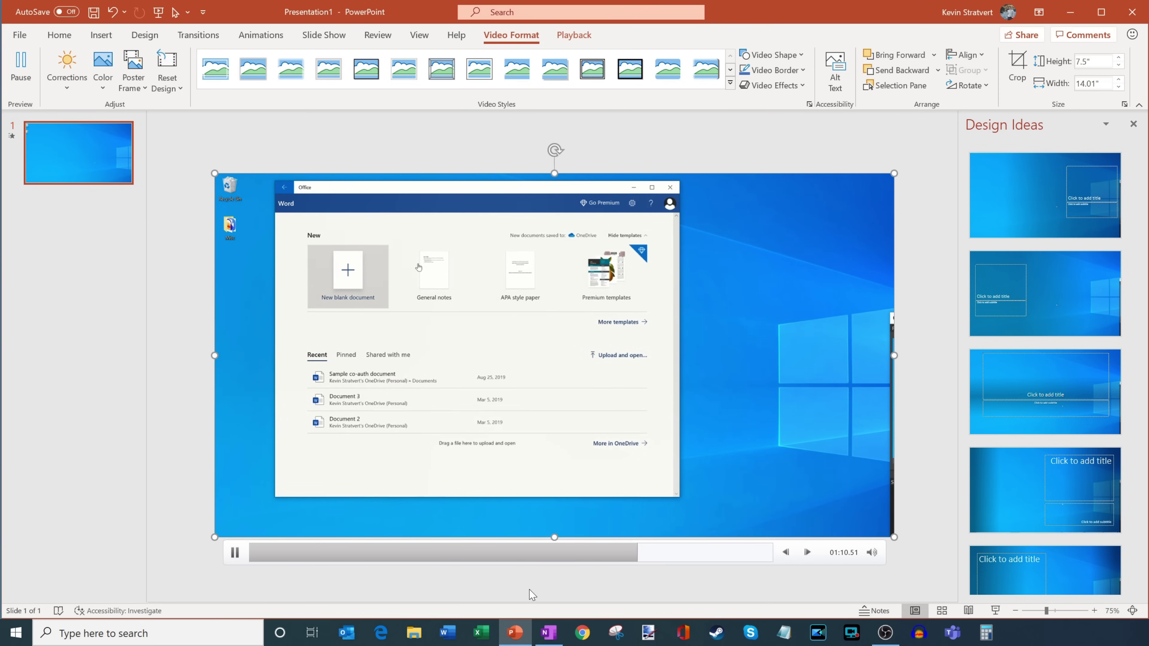
left_click(234, 553)
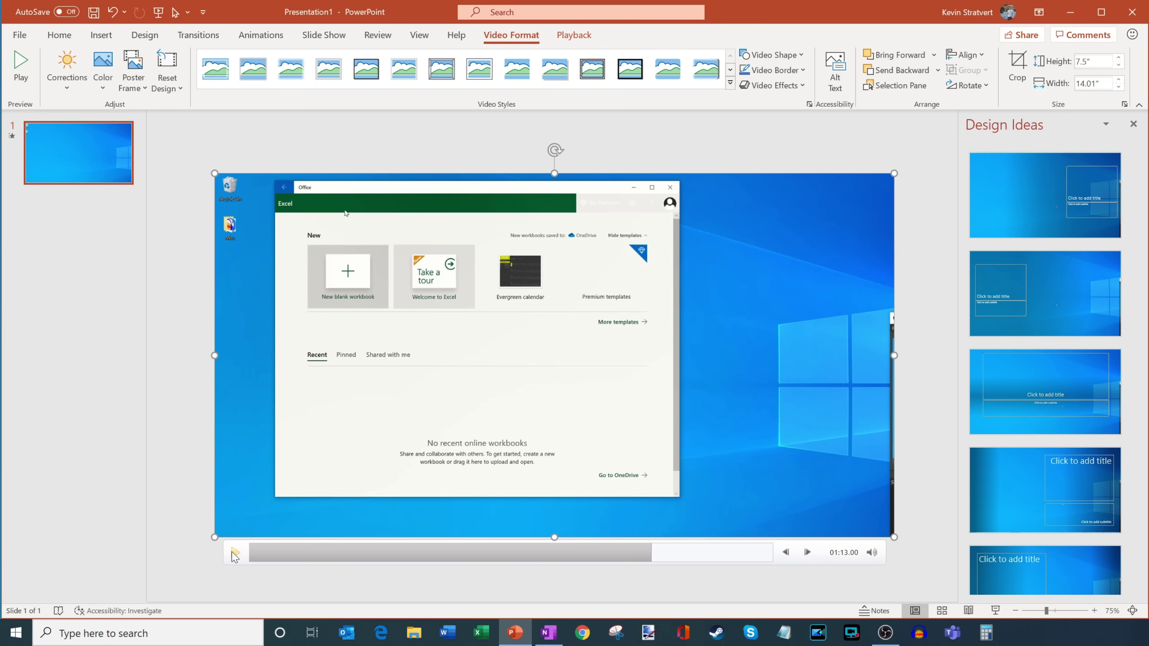